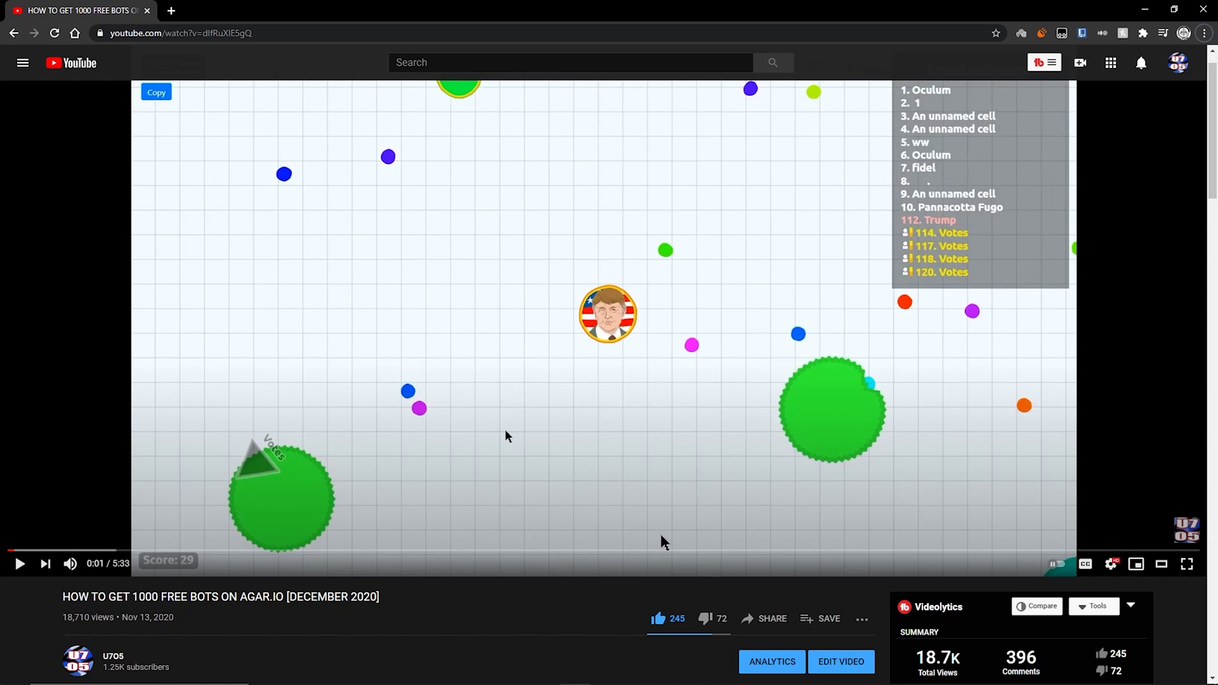
- Open the direct-link.net bot script link from the description and choose Free Access with Ads
scroll(588, 462, "down", 2)
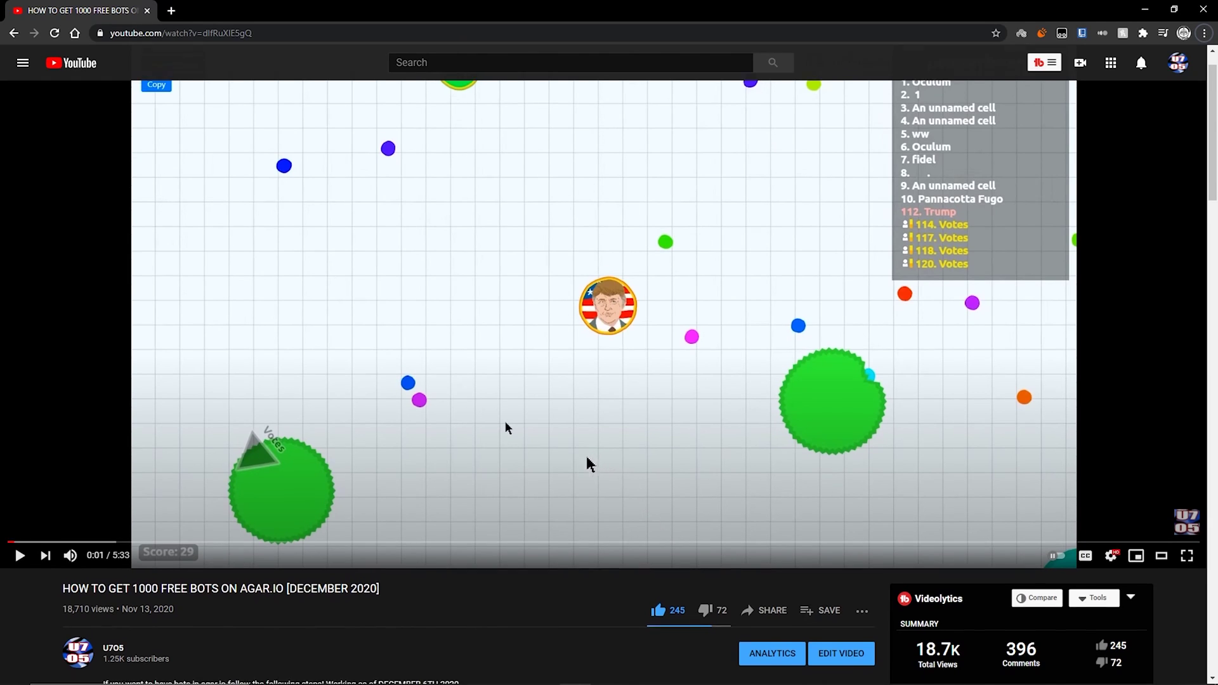
scroll(536, 464, "down", 2)
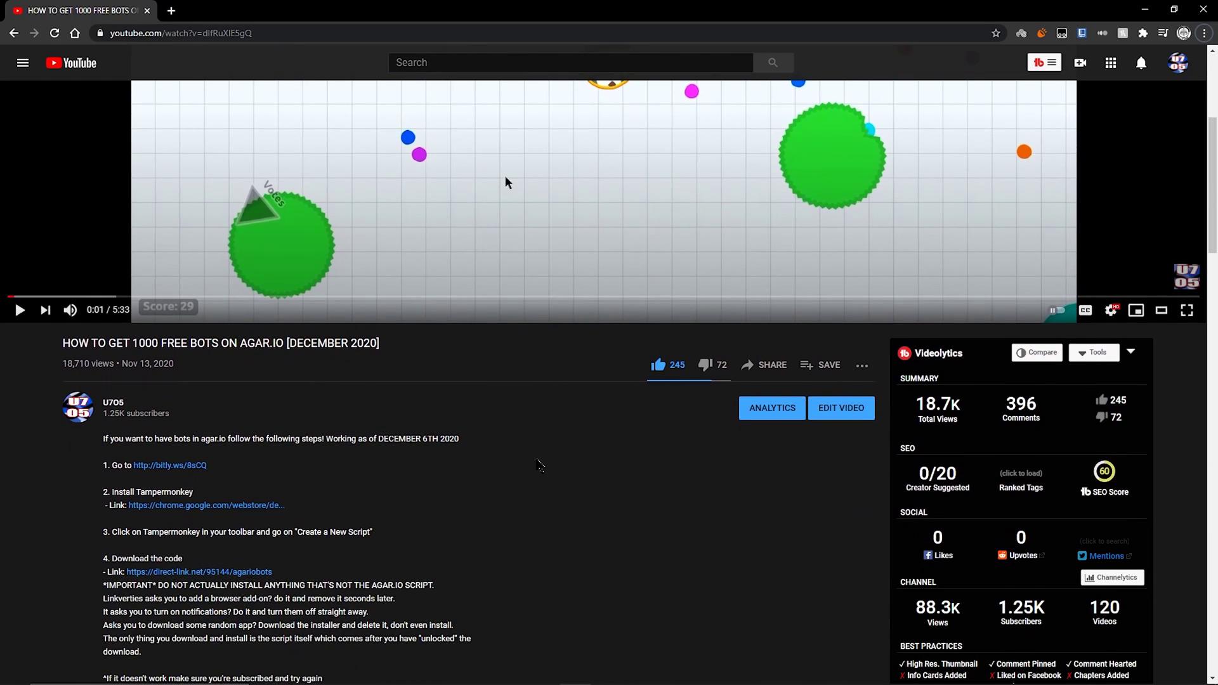
scroll(532, 473, "down", 2)
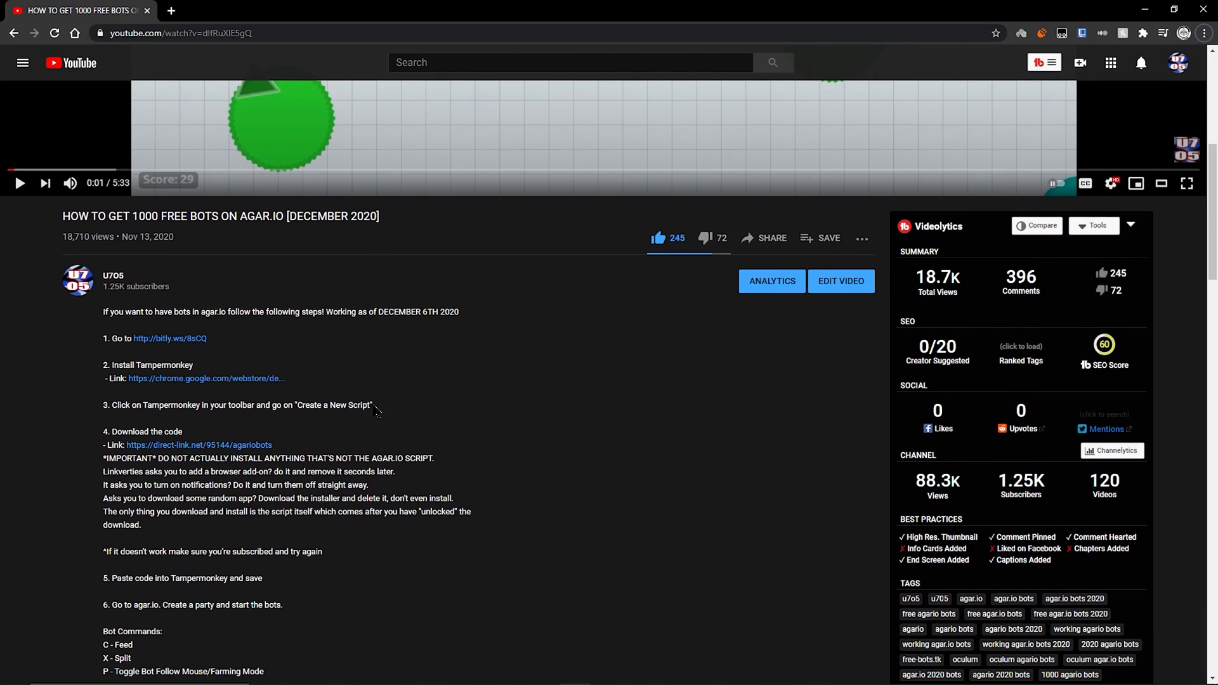
scroll(377, 412, "down", 2)
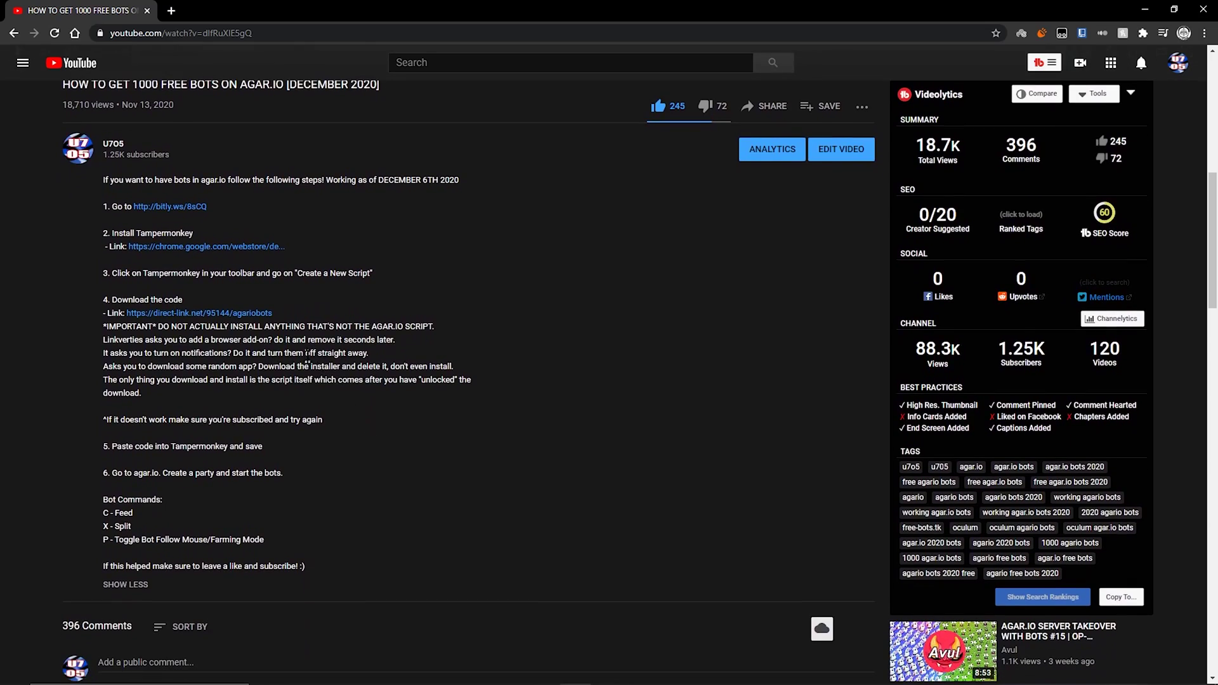
scroll(307, 359, "down", 5)
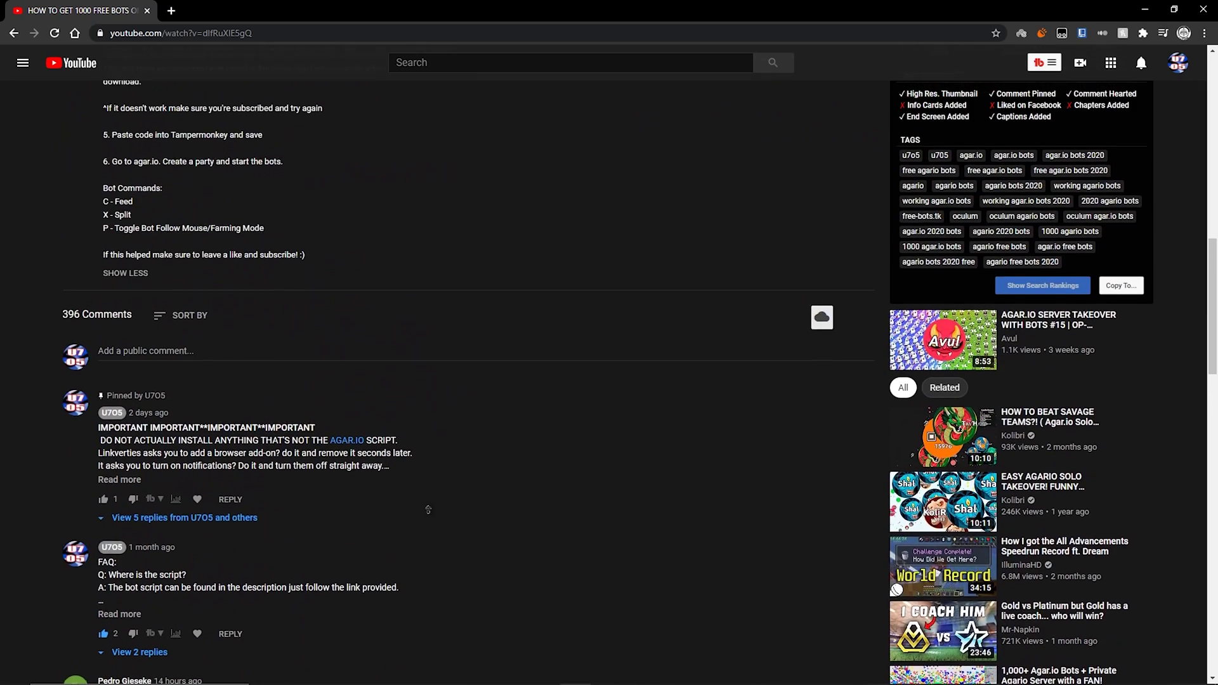
scroll(428, 510, "up", 8)
scroll(470, 442, "down", 1)
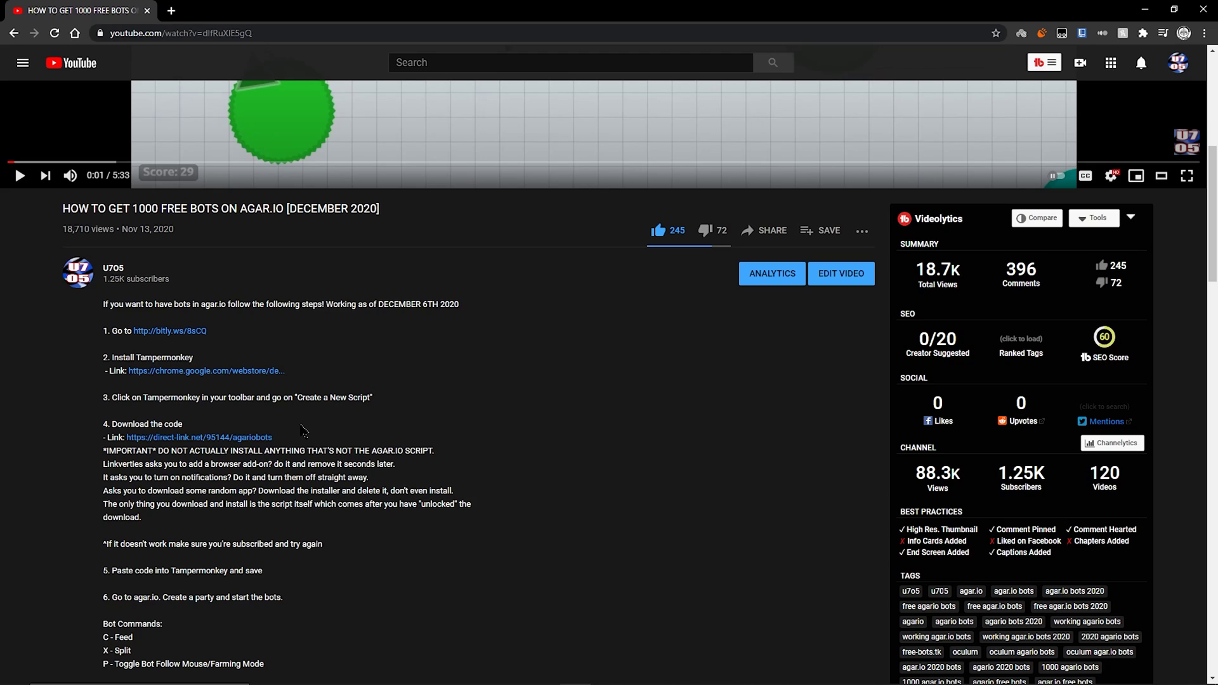
left_click(172, 442)
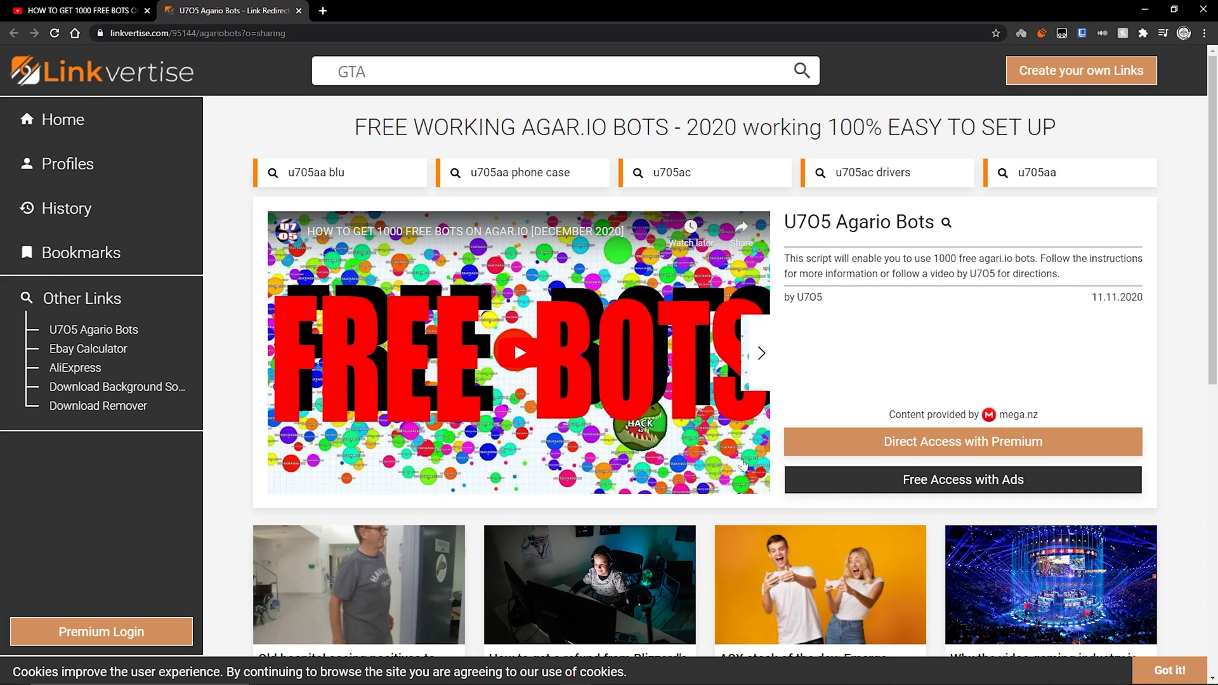
left_click(940, 493)
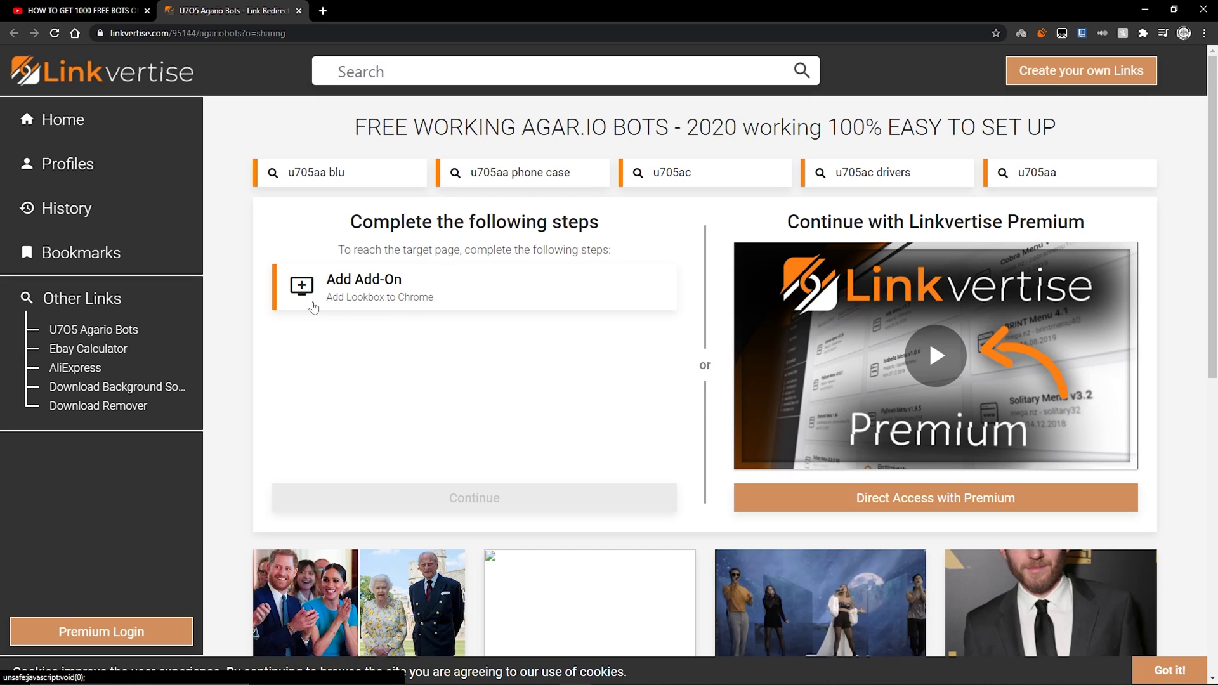
- Start the Add-On step and add the Custom Engines extension to Chrome
left_click(367, 300)
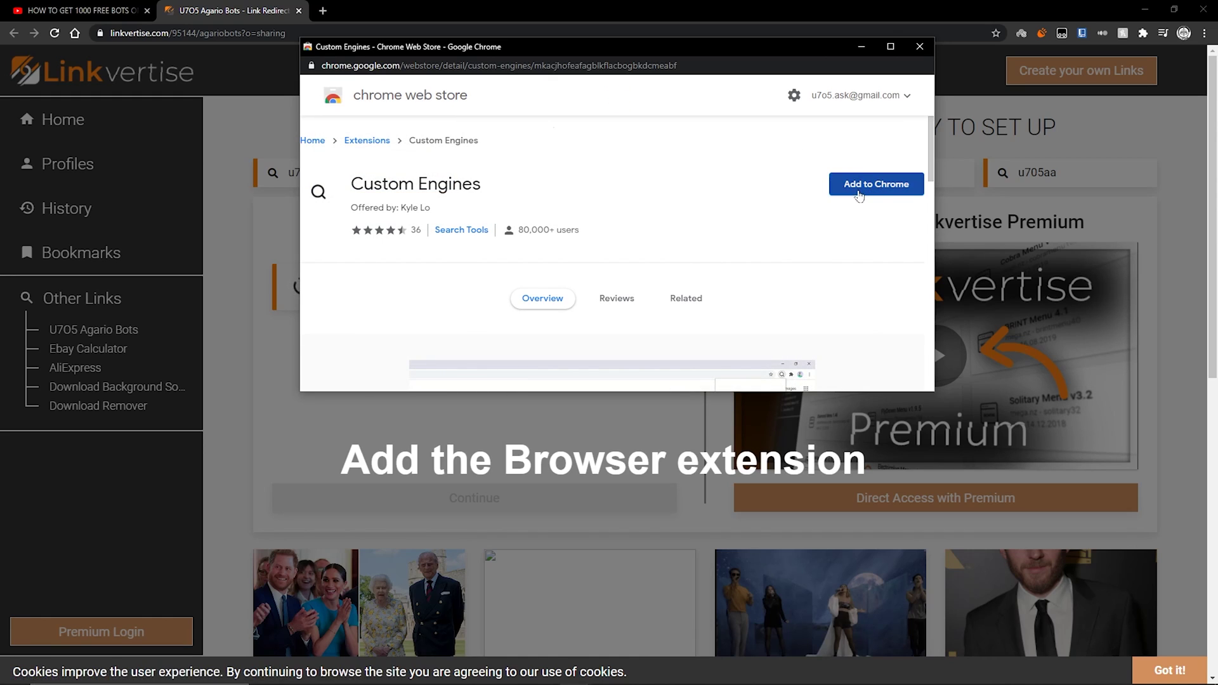
left_click(866, 190)
left_click(654, 174)
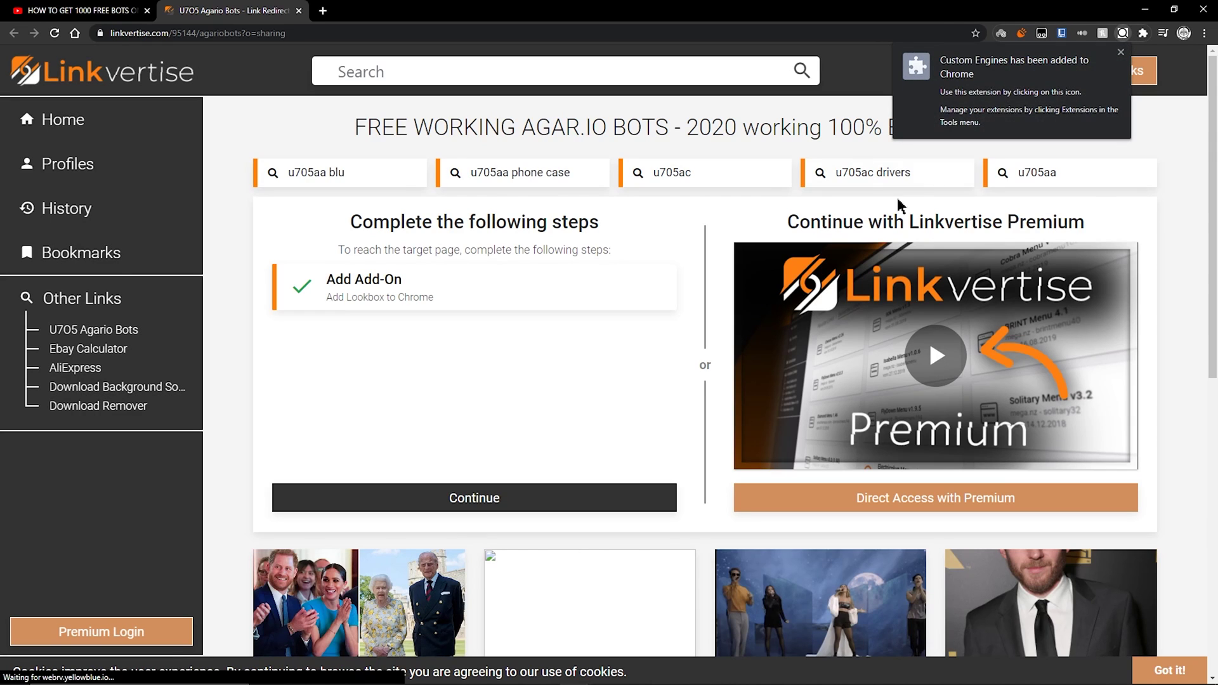
- Remove Custom Engines from Chrome and close the uninstall tab
left_click(1144, 33)
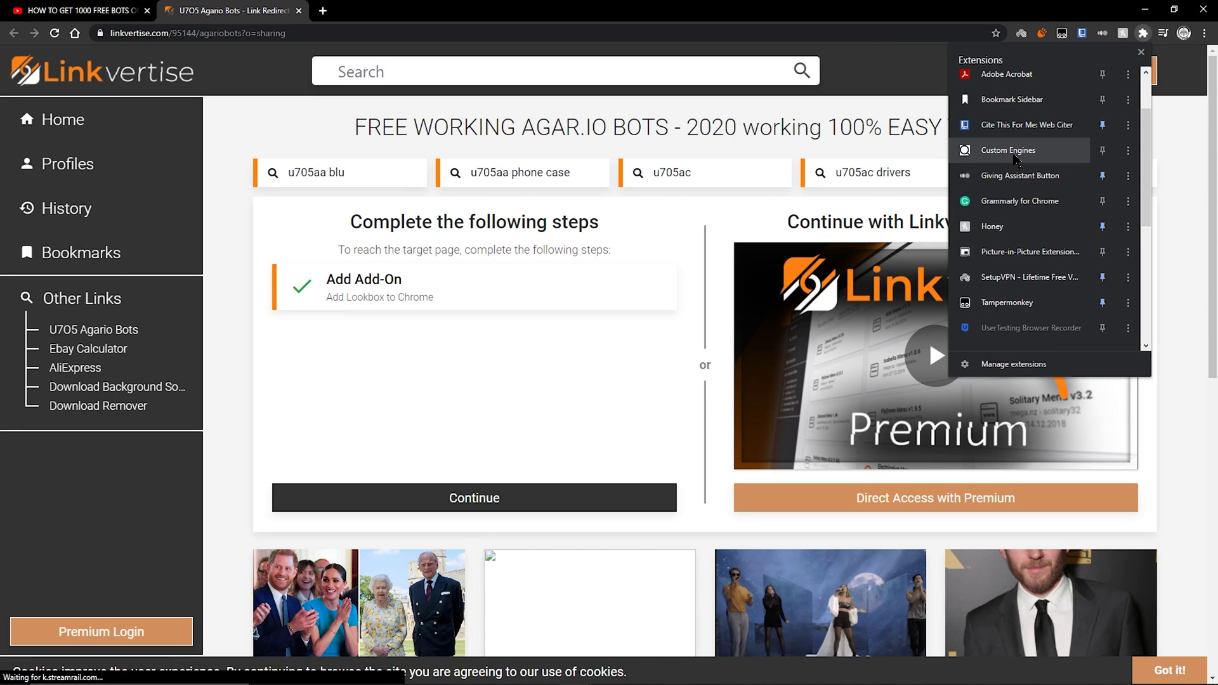
left_click(1123, 154)
left_click(1107, 230)
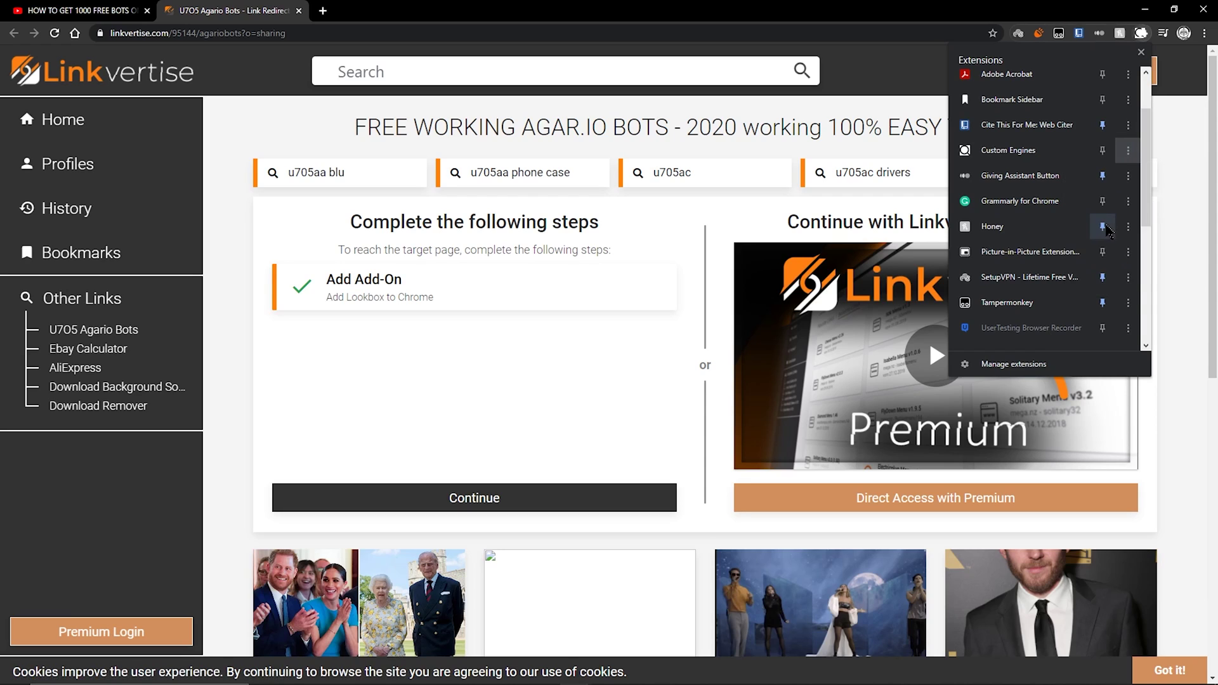
left_click(1044, 113)
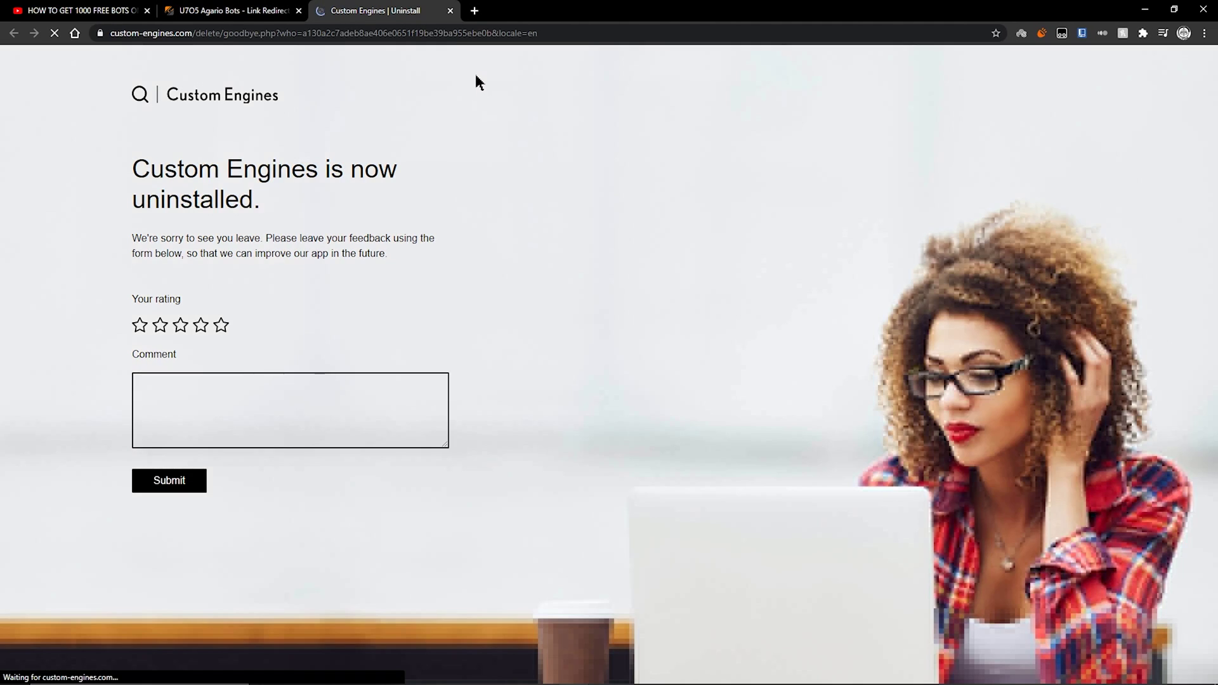
left_click(451, 10)
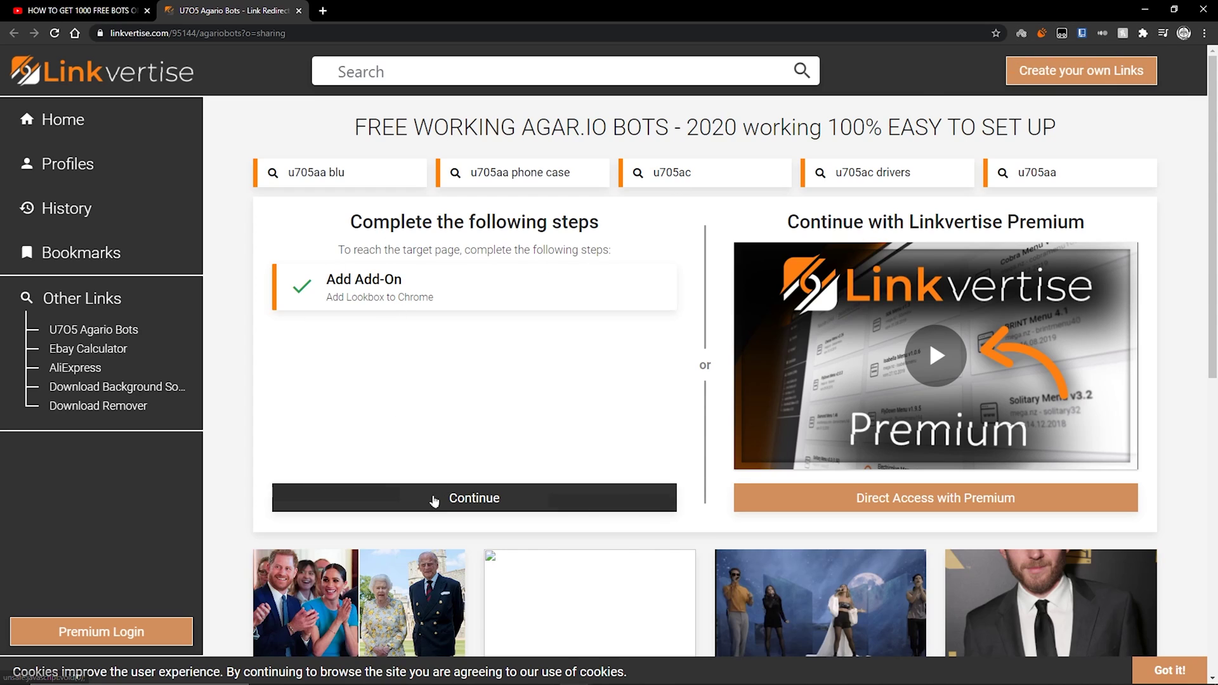
- Continue to the U7O5 Agario Bots download page and dismiss the site info popup
left_click(424, 347)
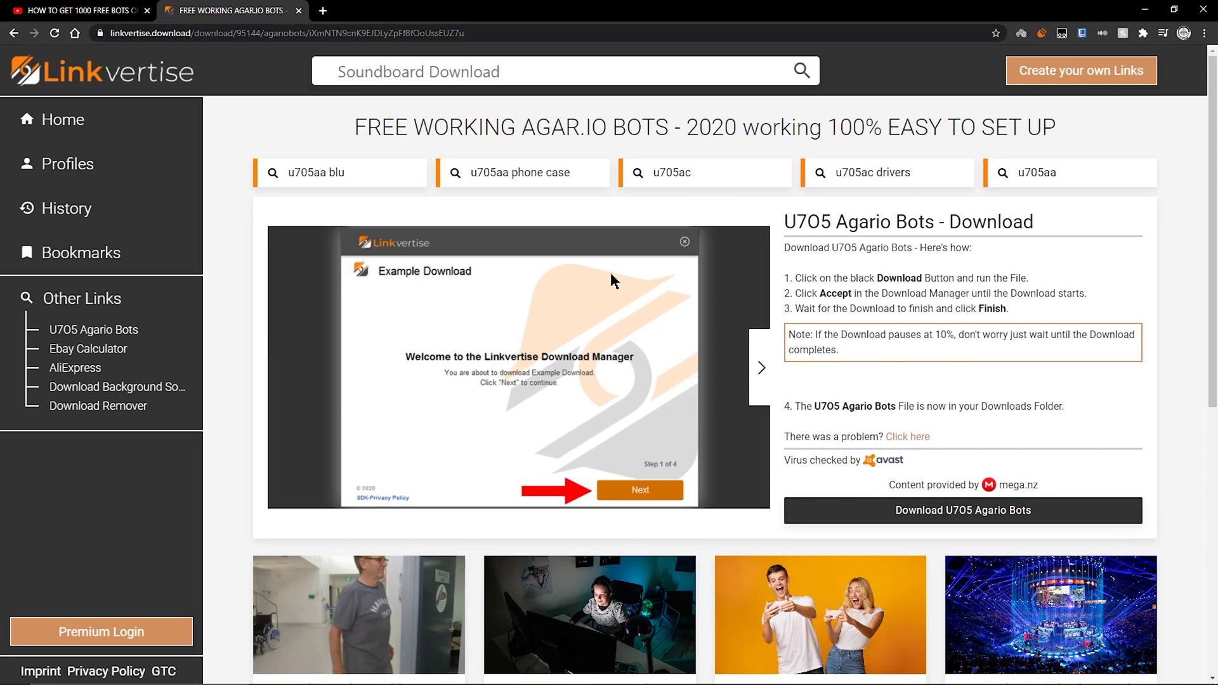
left_click(100, 33)
left_click(326, 206)
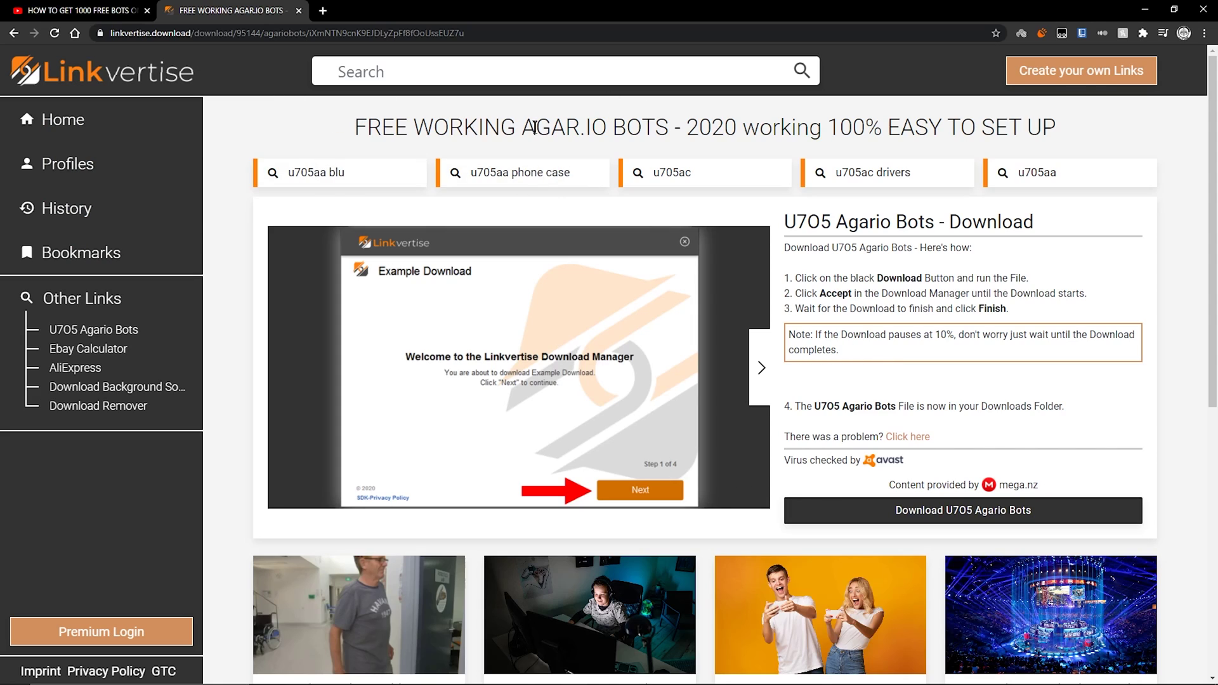
left_click(1203, 33)
- Set linkvertise.com notifications to Block in Site Settings, then return to the Linkvertise tab
left_click(1078, 246)
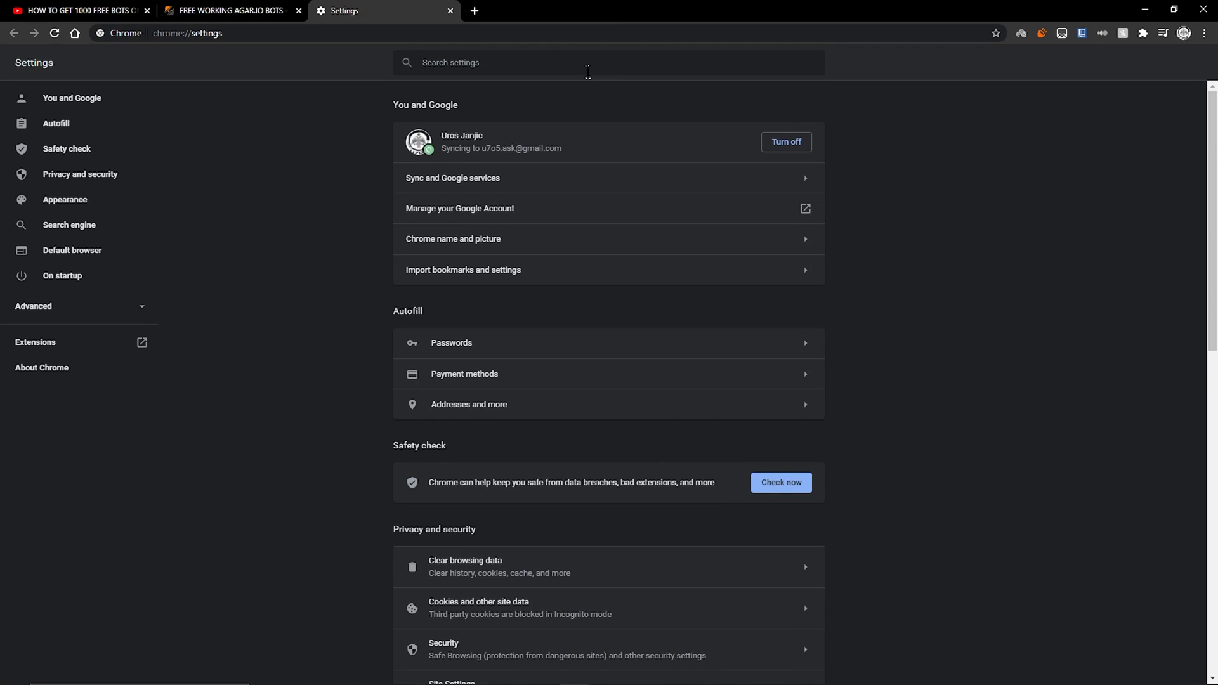
type("notif")
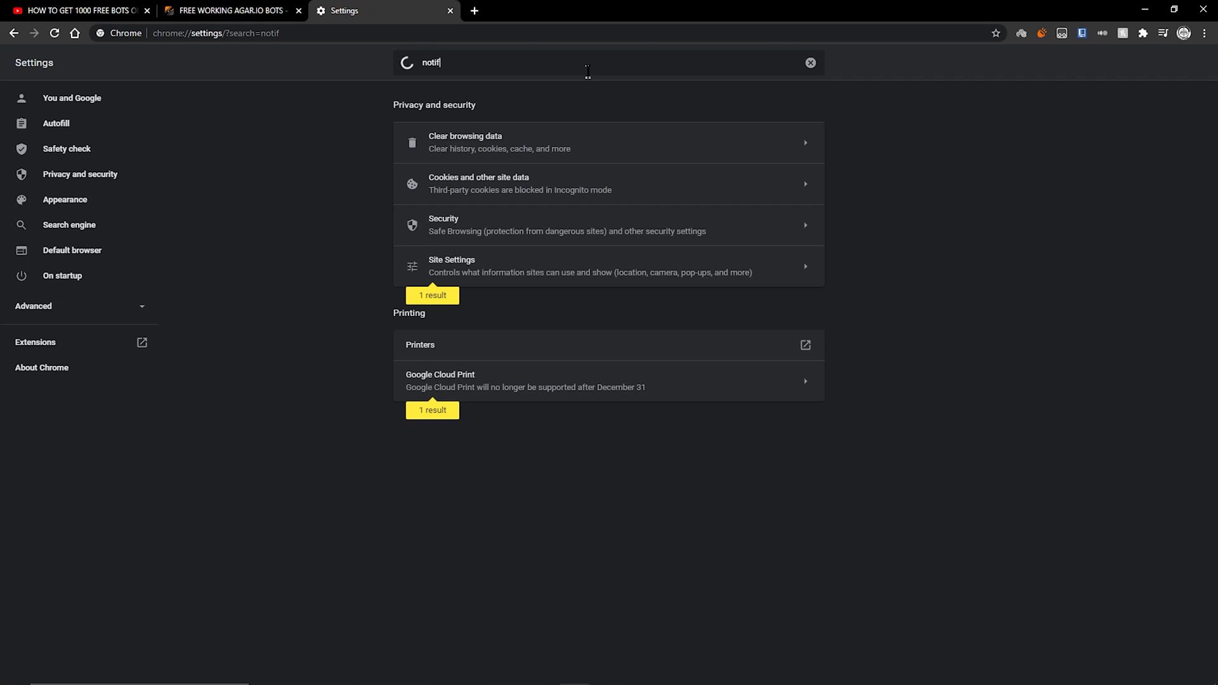
left_click(439, 264)
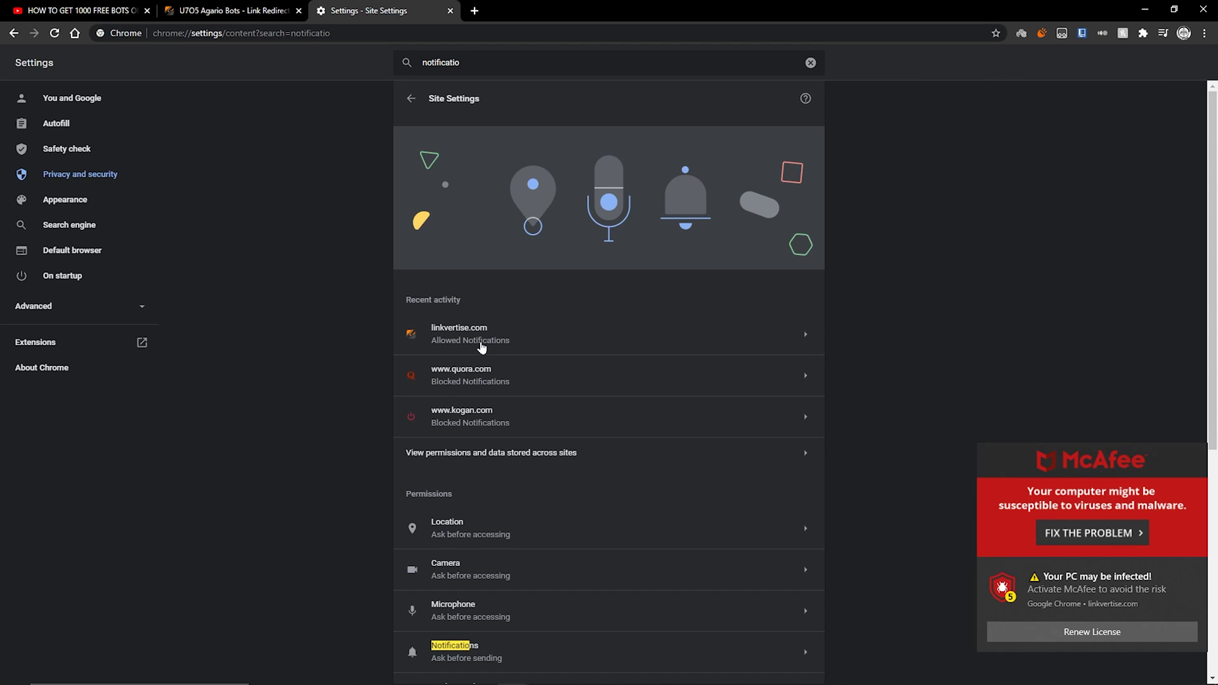
left_click(484, 344)
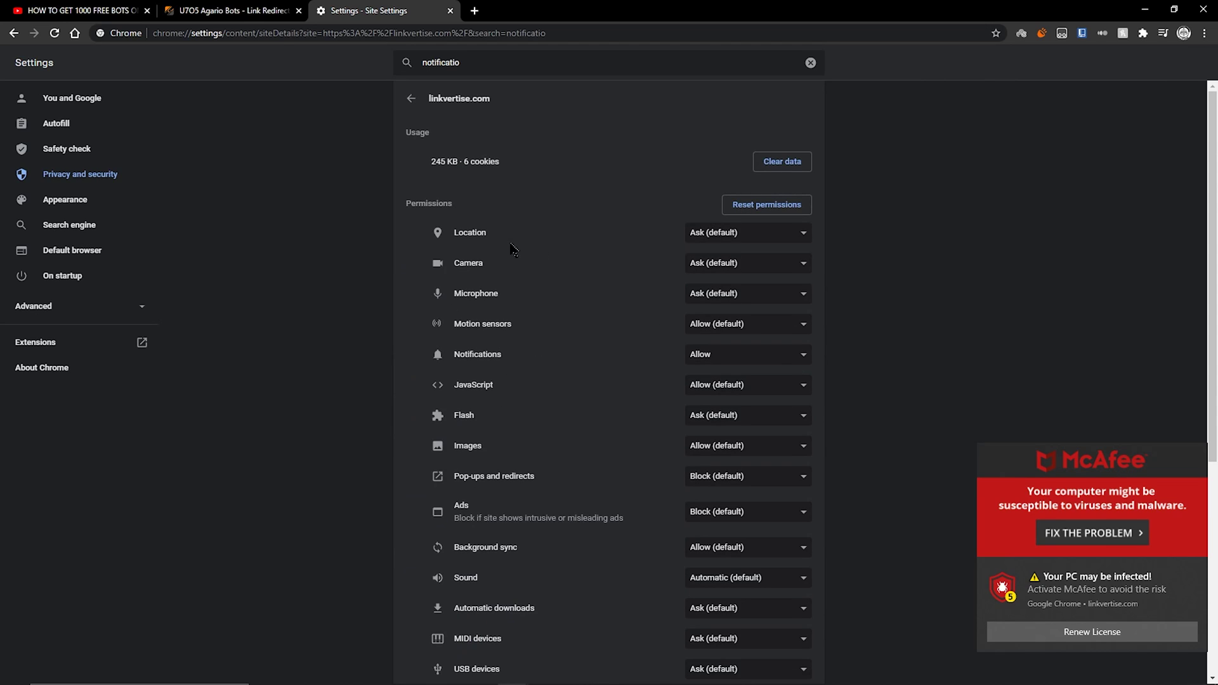
left_click(718, 355)
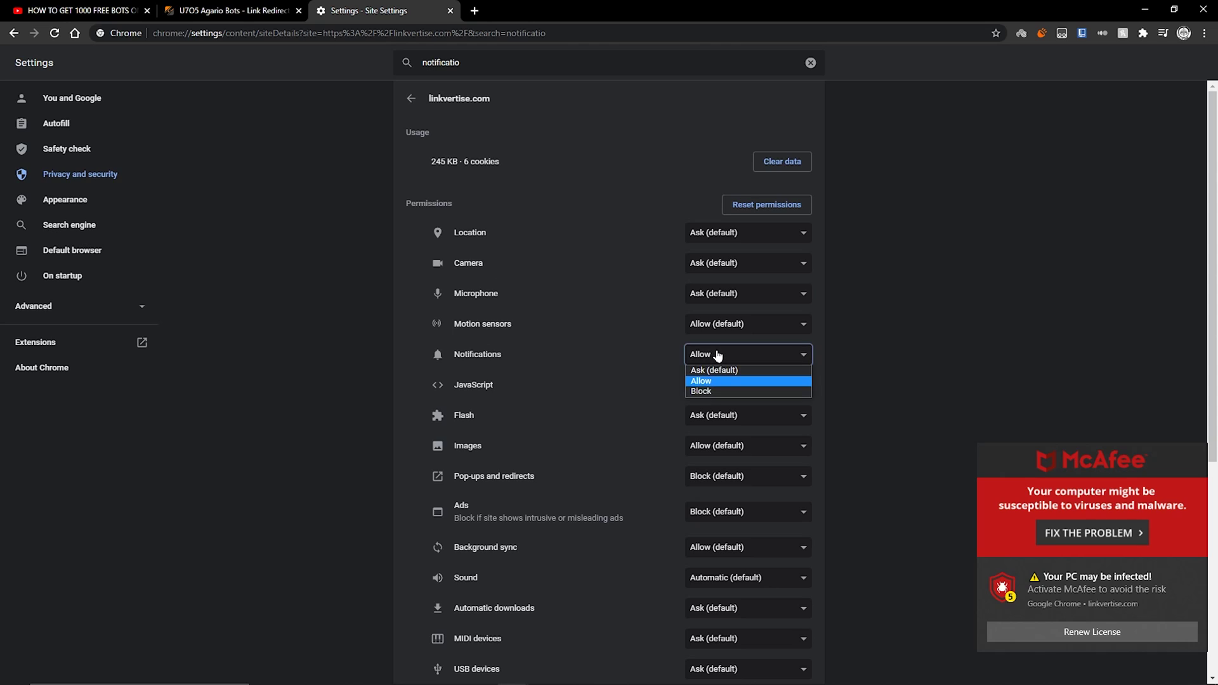
left_click(710, 391)
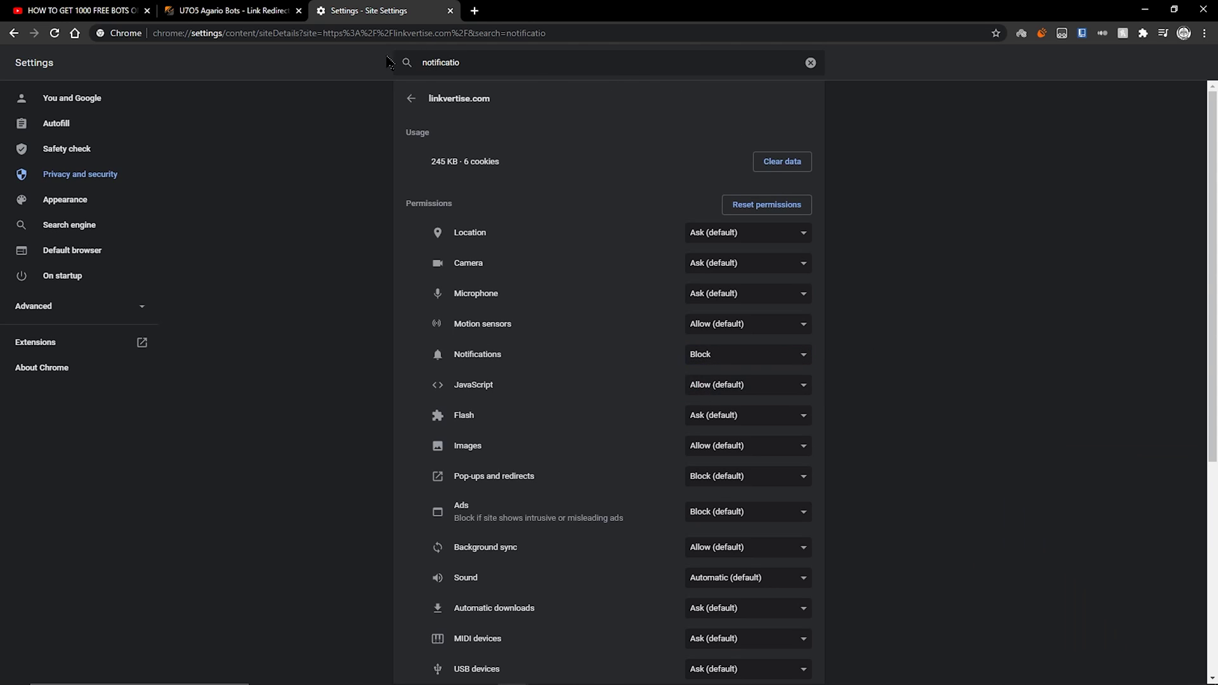
left_click(307, 13)
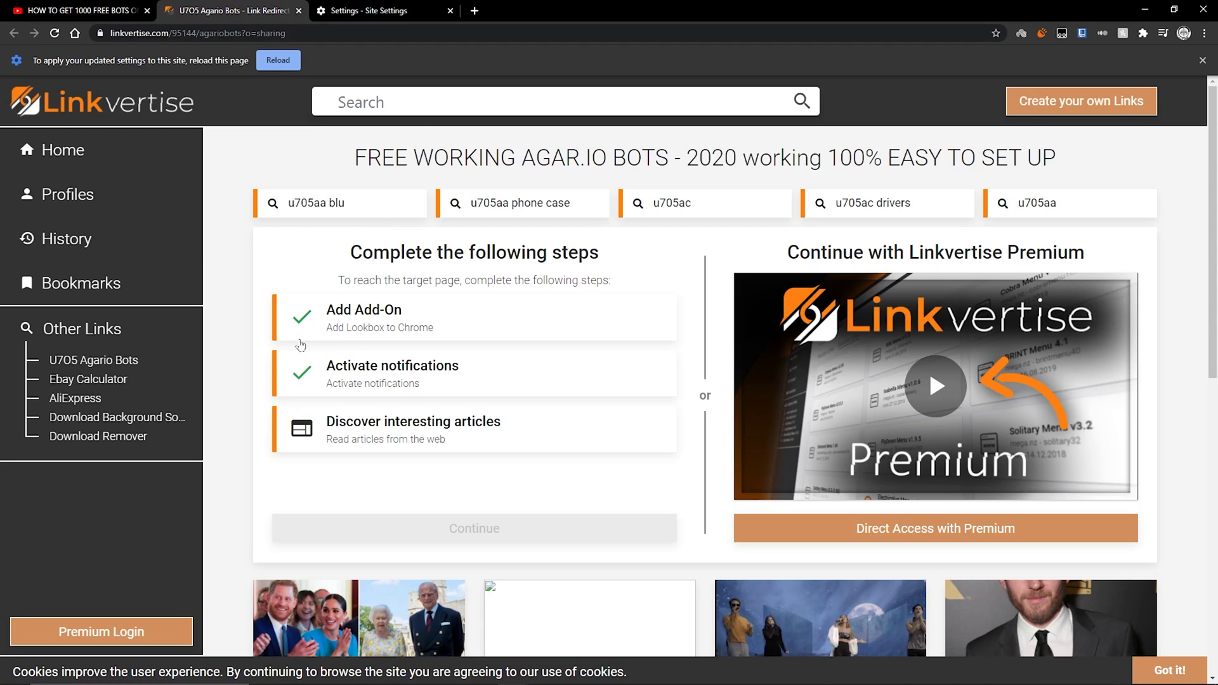
- Close the Settings tab and complete 'Discover interesting articles', closing its popup after the countdown
key("ctrl+Tab")
key("ctrl+w")
left_click(416, 431)
scroll(791, 310, "down", 2)
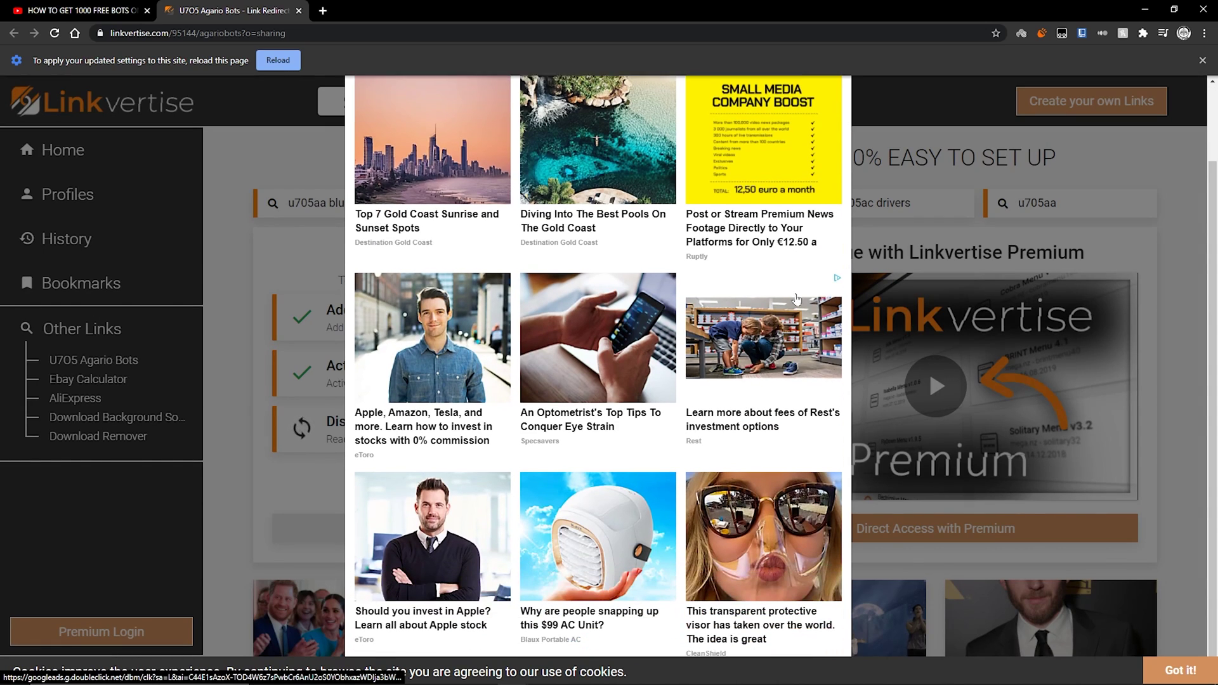
scroll(814, 302, "up", 2)
scroll(815, 302, "down", 2)
scroll(814, 302, "up", 2)
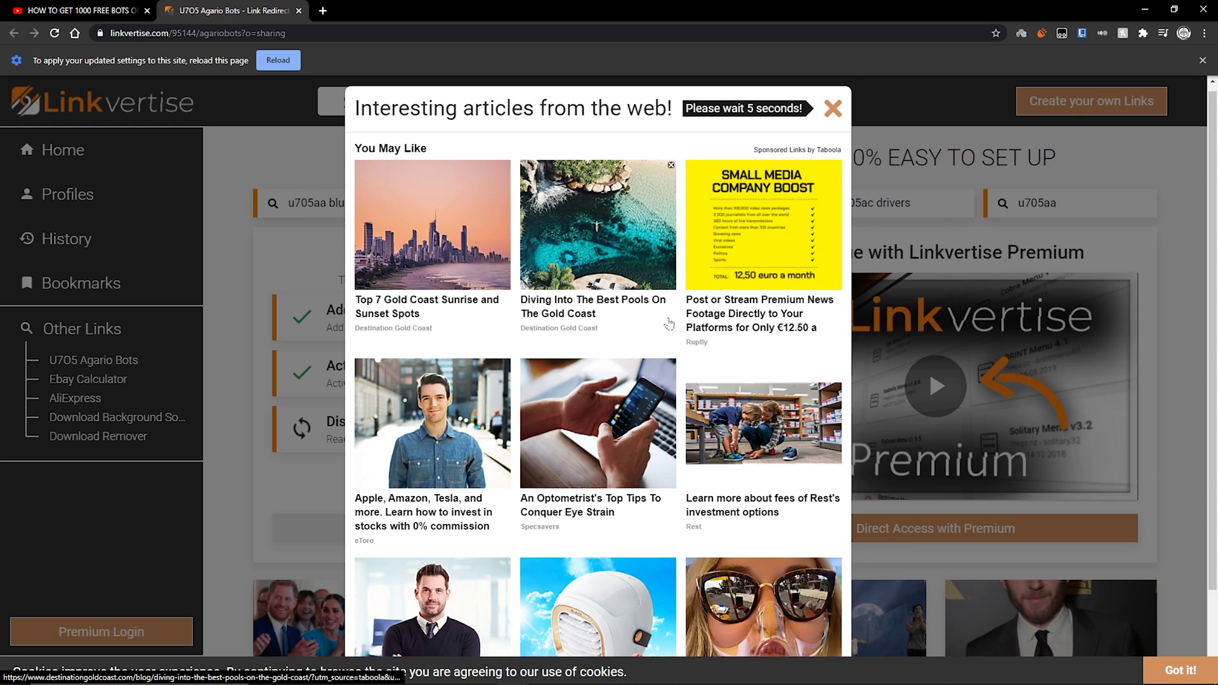
scroll(670, 316, "down", 2)
scroll(669, 315, "up", 2)
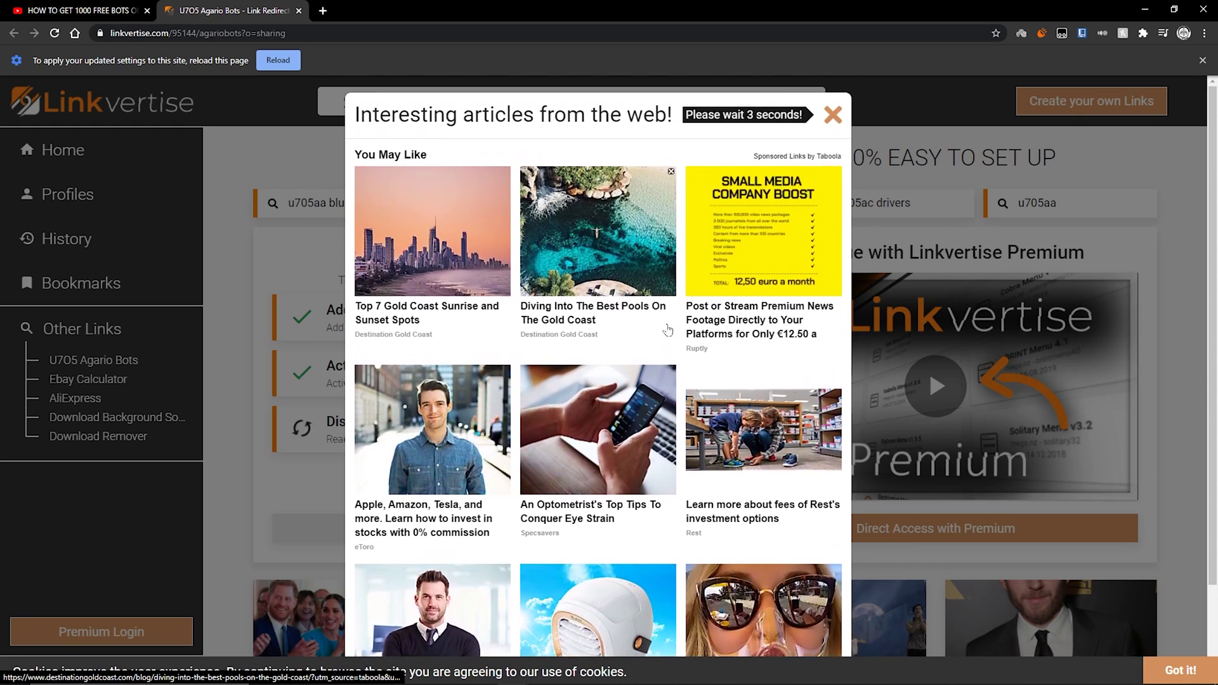
left_click(832, 117)
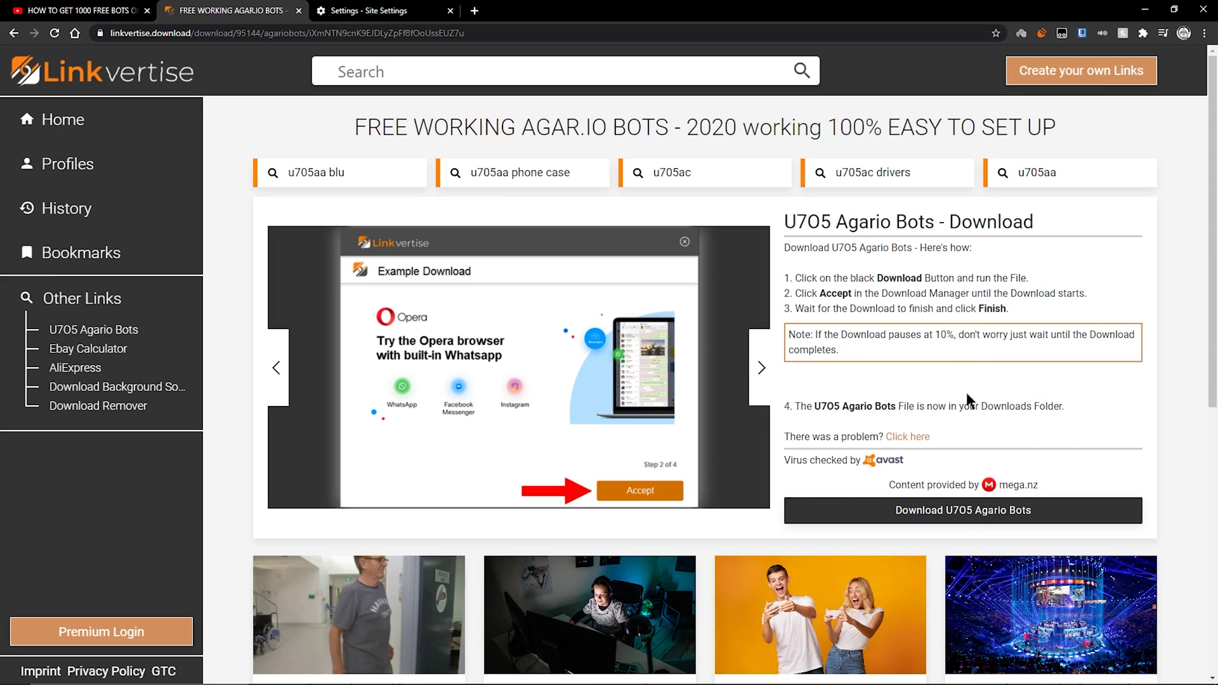
- Save the U7O5 Agario Bots downloader to the Linkverties Download folder and open that folder
left_click(962, 524)
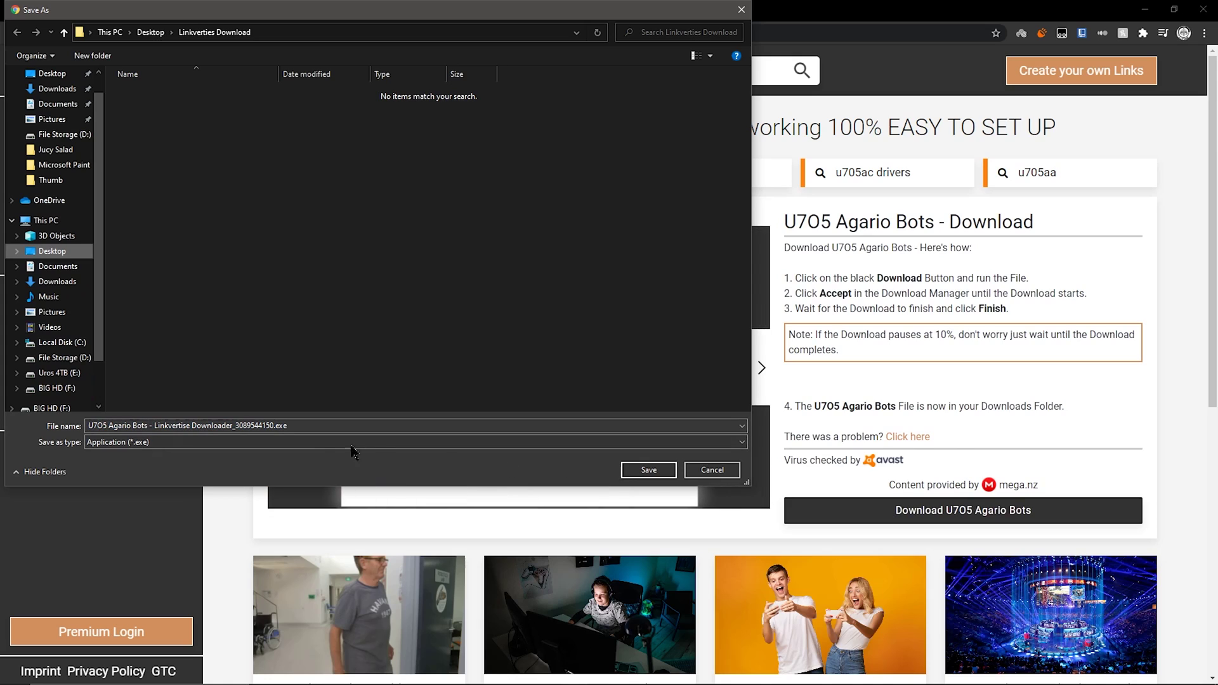
left_click(641, 470)
mouse_move(536, 683)
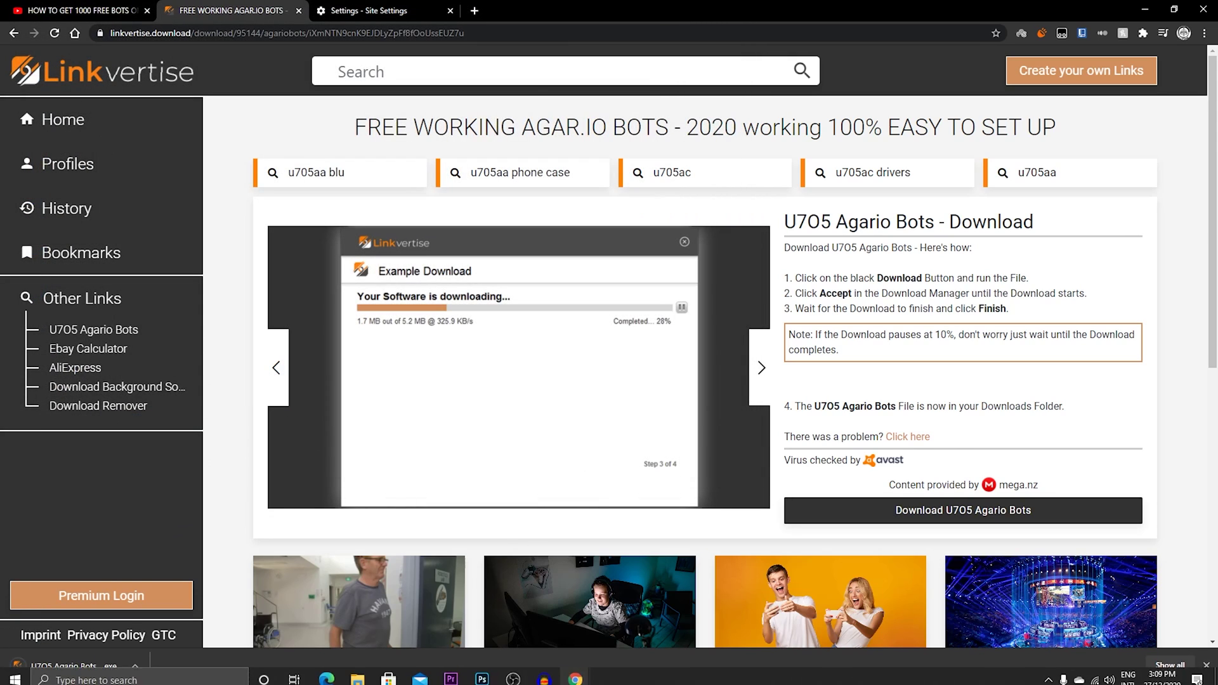
left_click(358, 672)
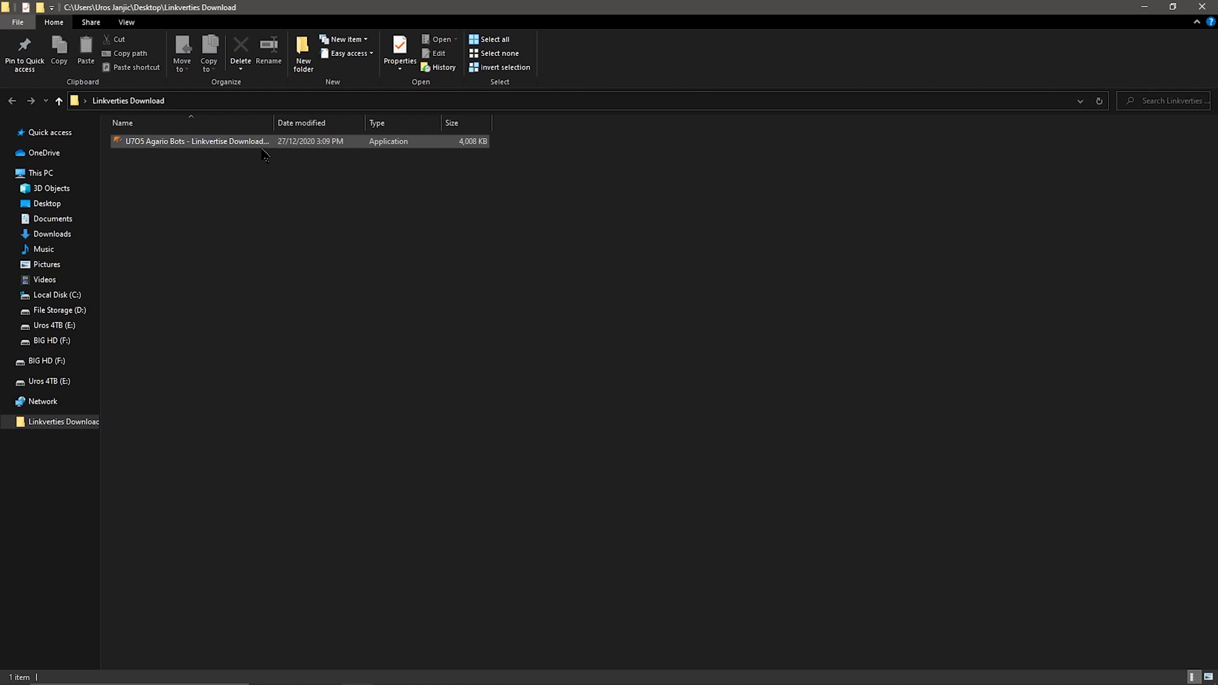
- Run the downloader, skip the PremierOpinion and VPN Vault offers, and open the MEGA file link
double_click(225, 142)
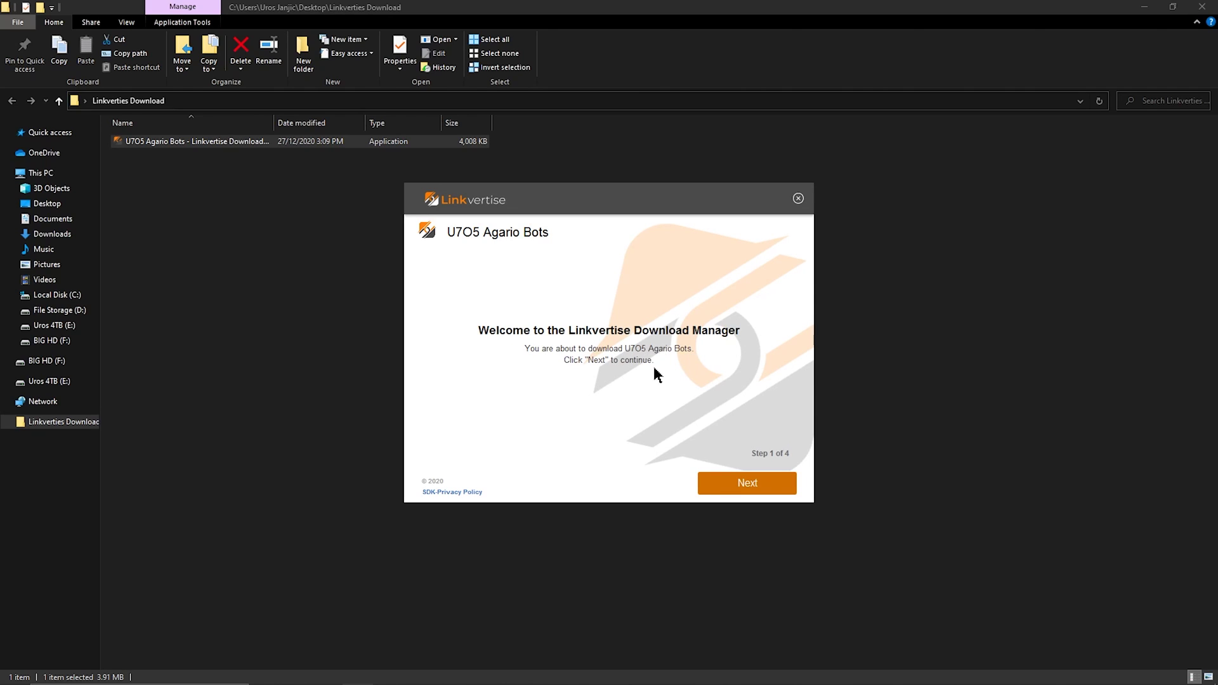
left_click(750, 487)
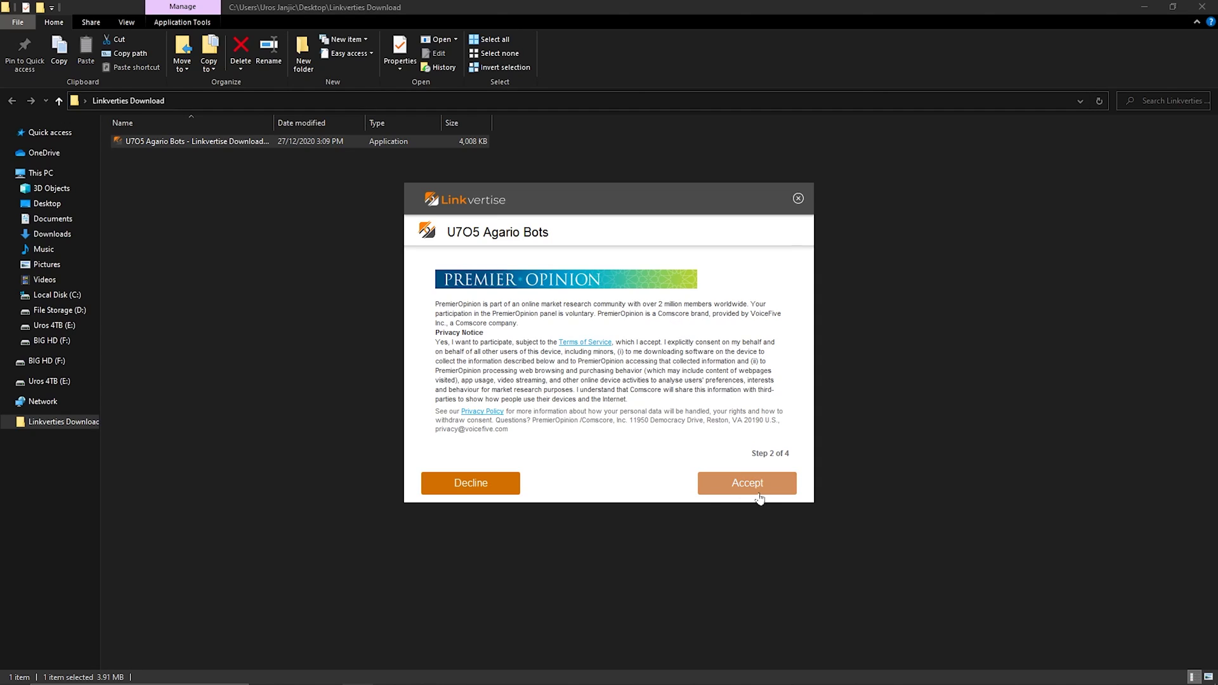
left_click(478, 490)
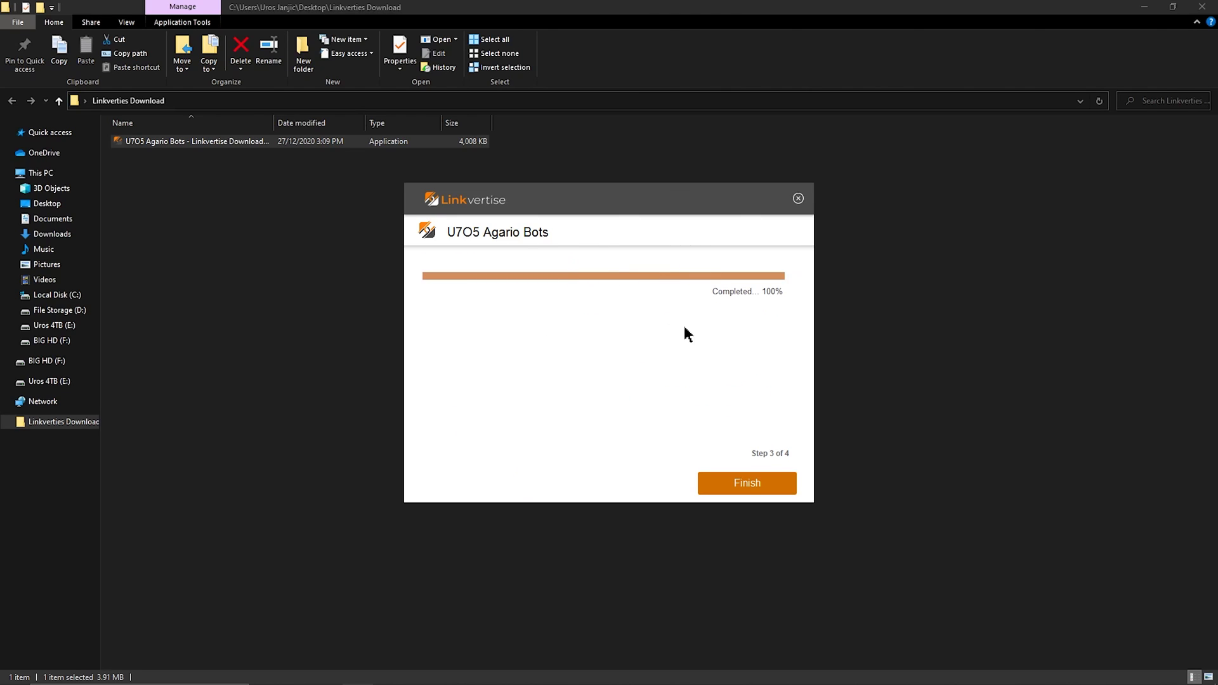
left_click(746, 486)
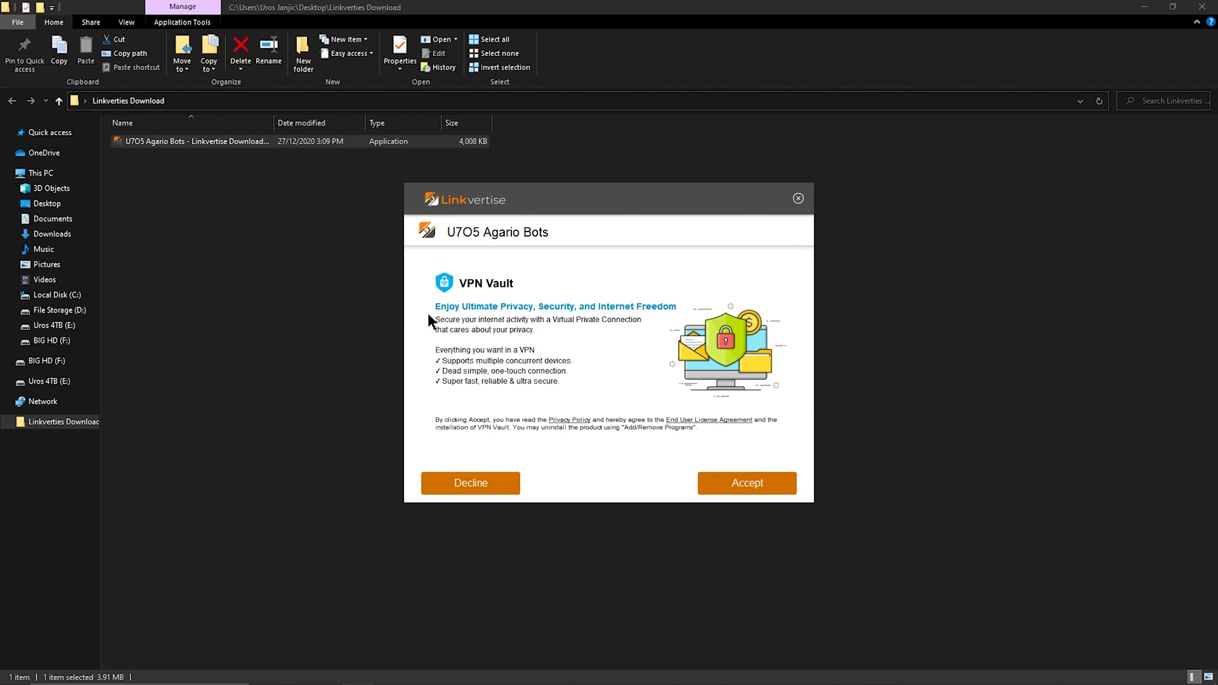
left_click(466, 485)
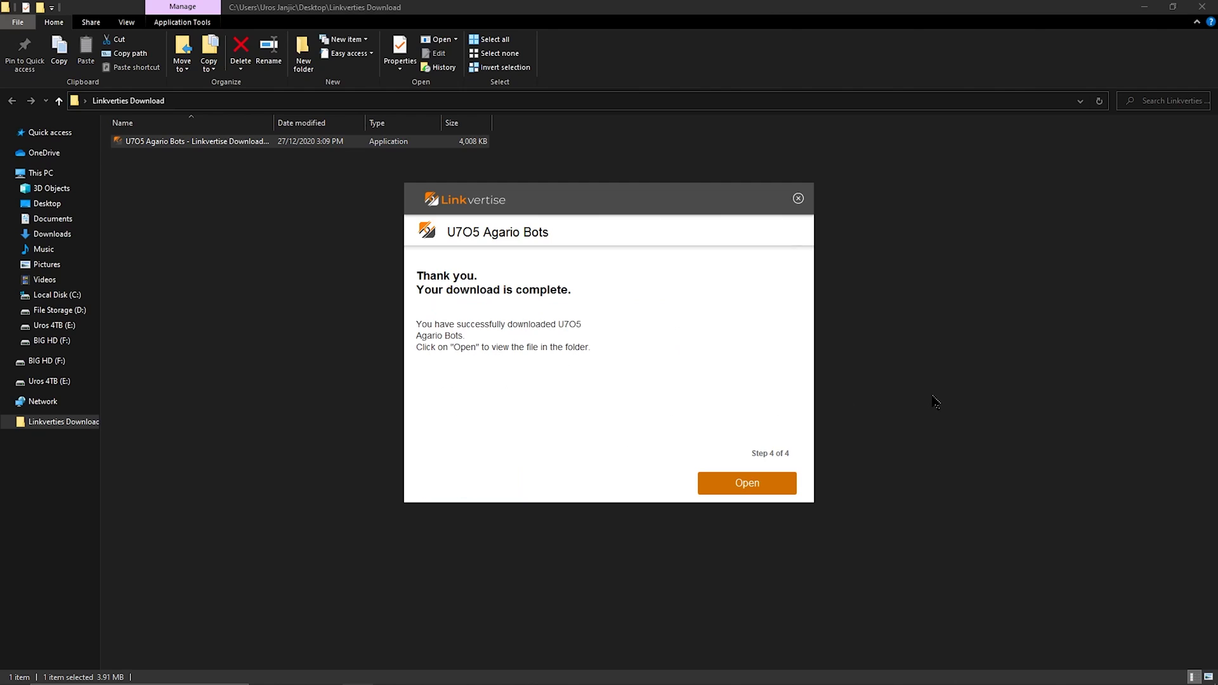
left_click(764, 481)
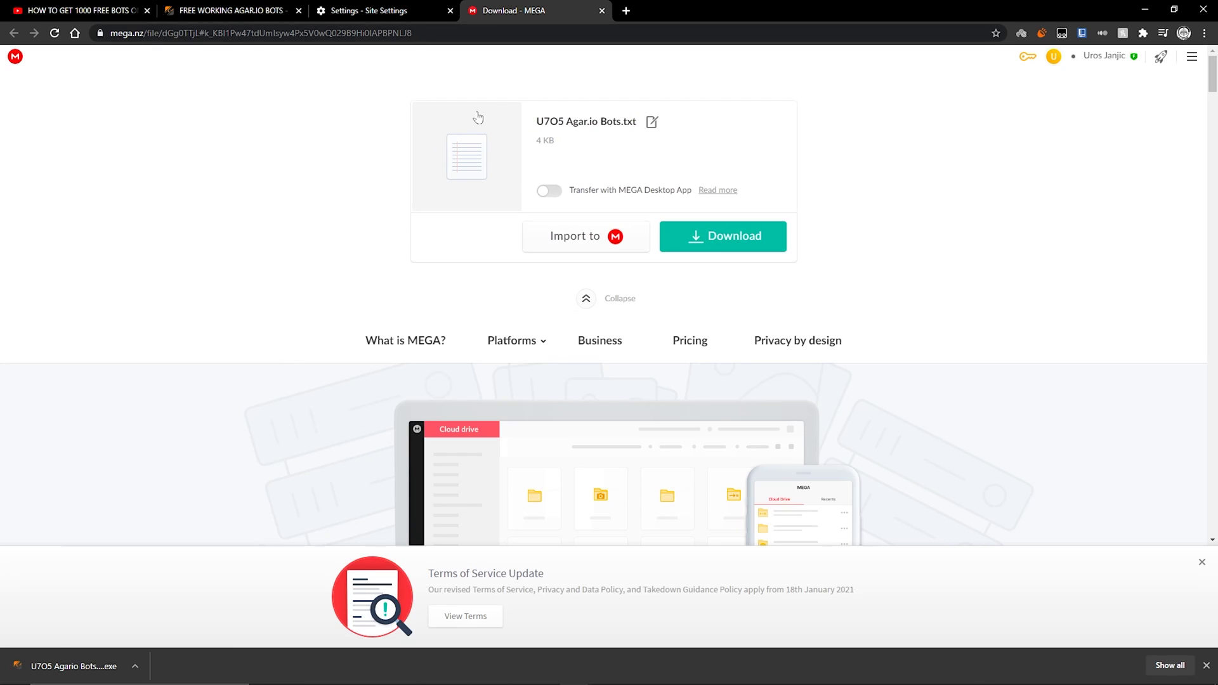
- Download 'U7O5 Agar.io Bots.txt' (4 KB) from MEGA with the green Download button
left_click(744, 243)
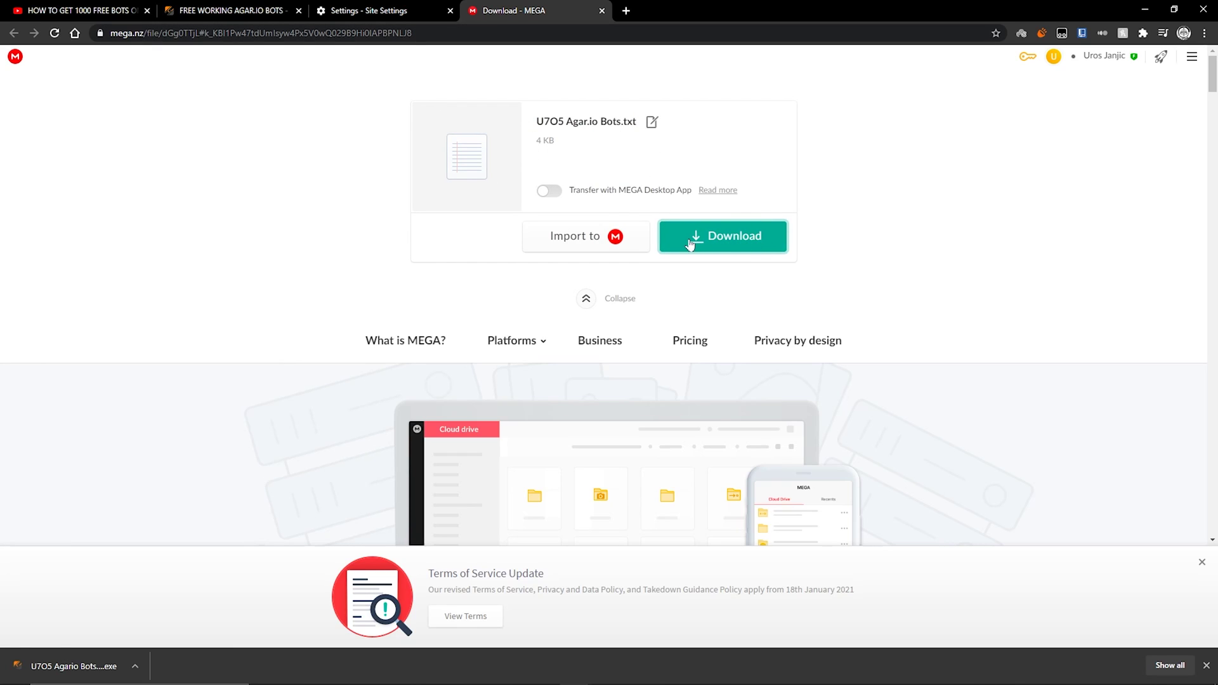